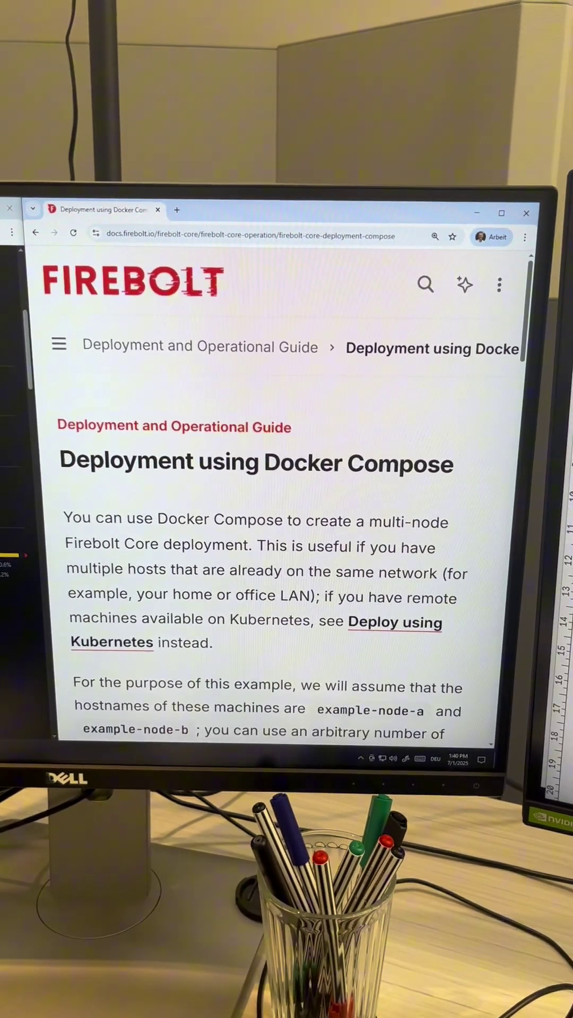
Highlight the 'Deployment using Docker Compose' page title
drag(152, 456, 439, 455)
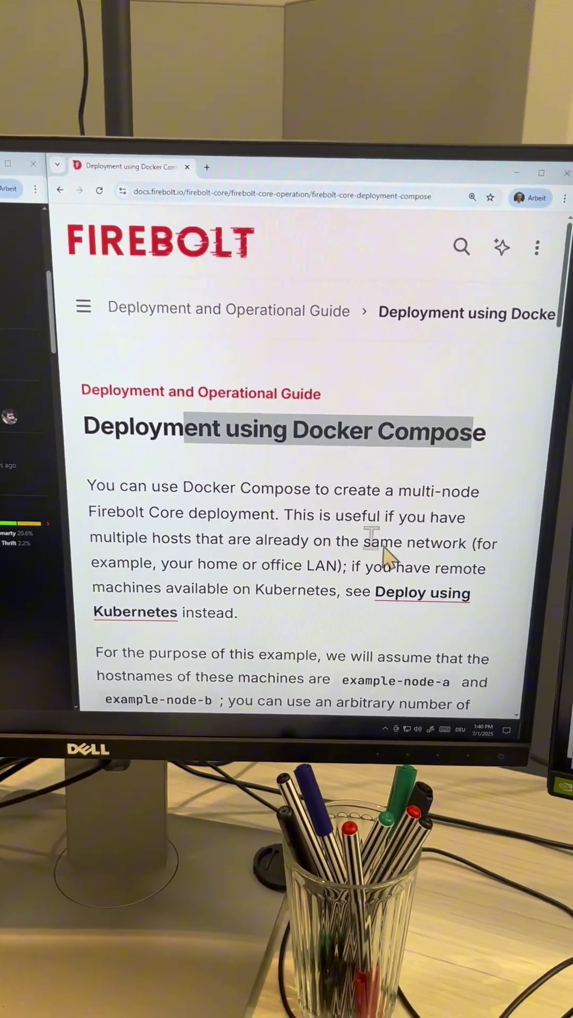
scroll(370, 549, down, 5)
scroll(342, 550, down, 4)
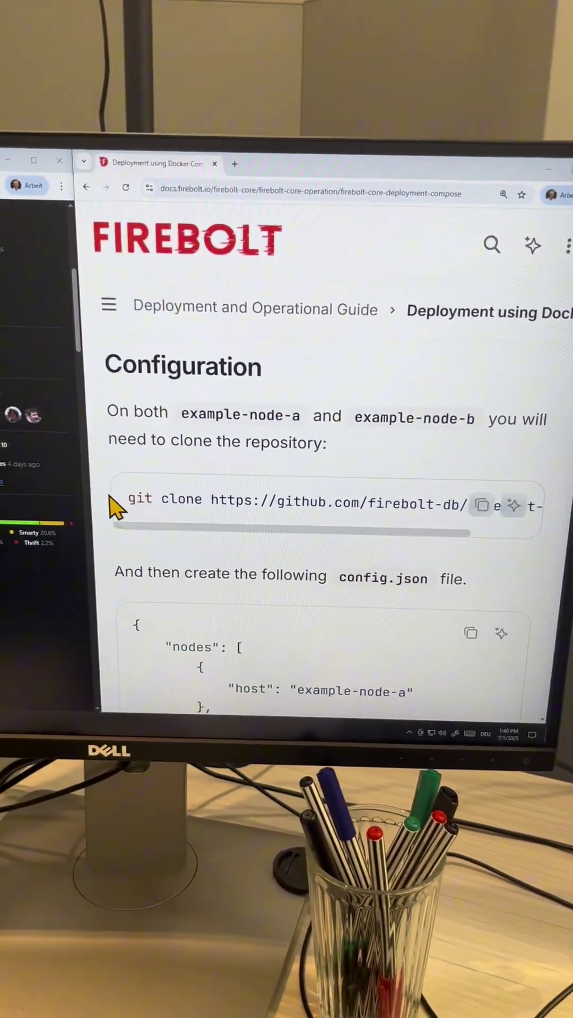
Highlight the git clone command and the example-node-a and example-node-b host entries in config.json
drag(82, 499, 374, 501)
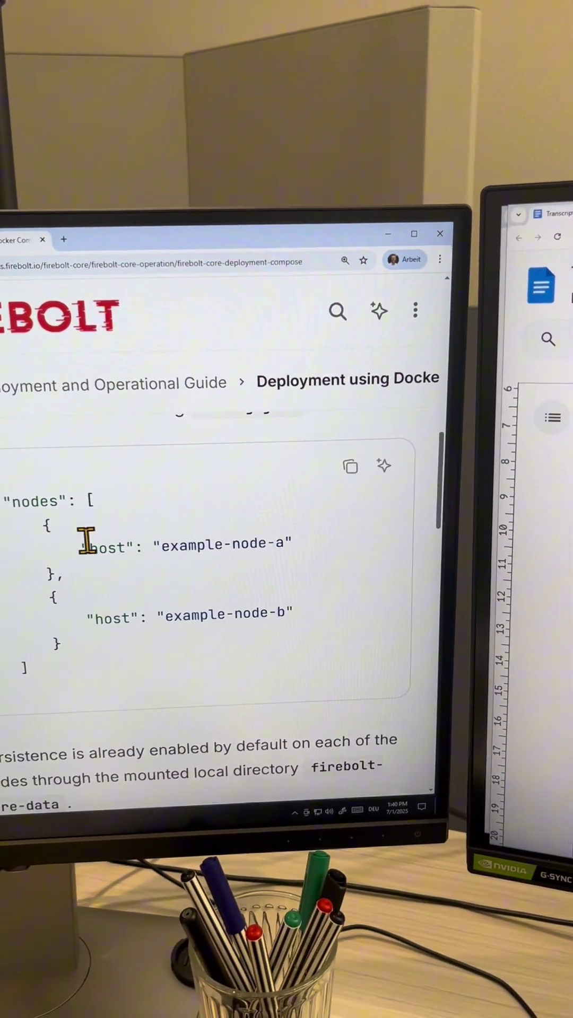
drag(89, 530, 247, 646)
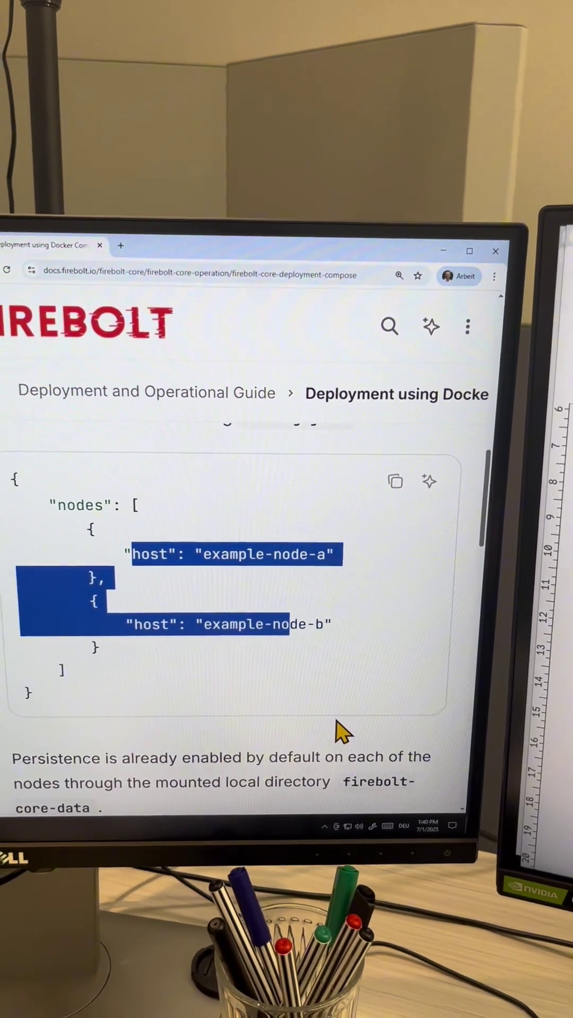
scroll(294, 669, down, 4)
Highlight the 'docker compose up' command in the Node 0 start section
drag(172, 694, 19, 703)
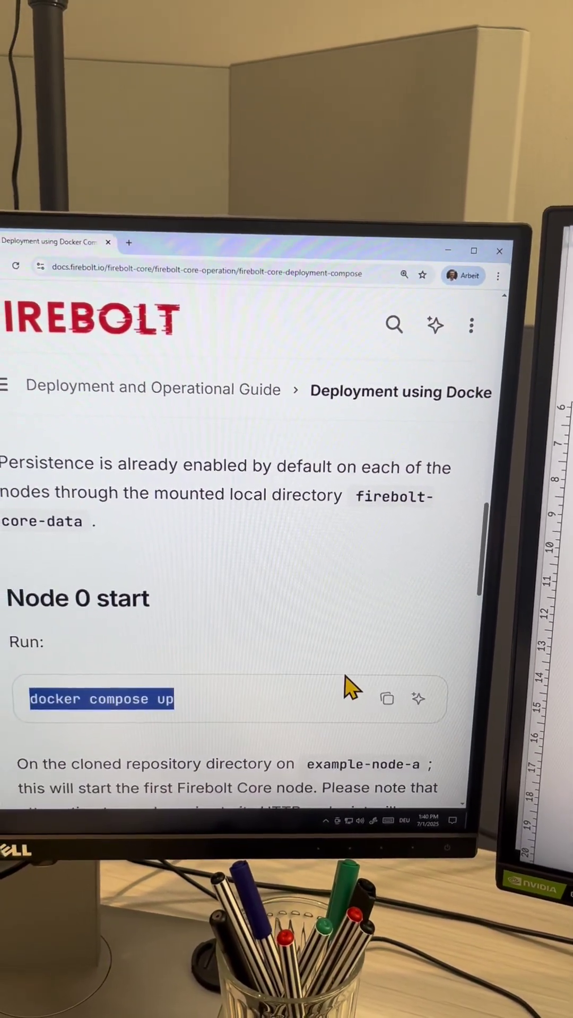
scroll(354, 688, down, 1)
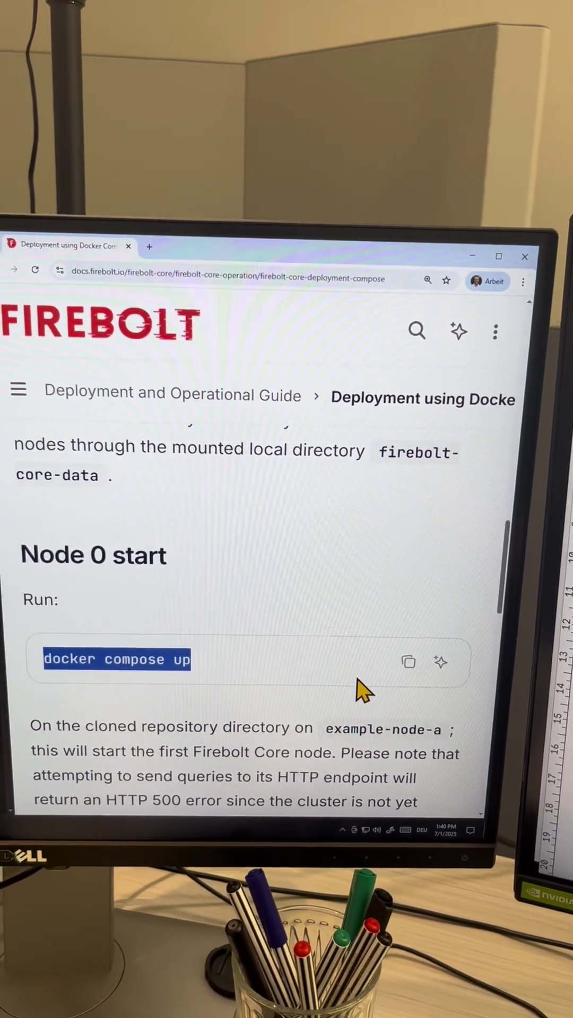